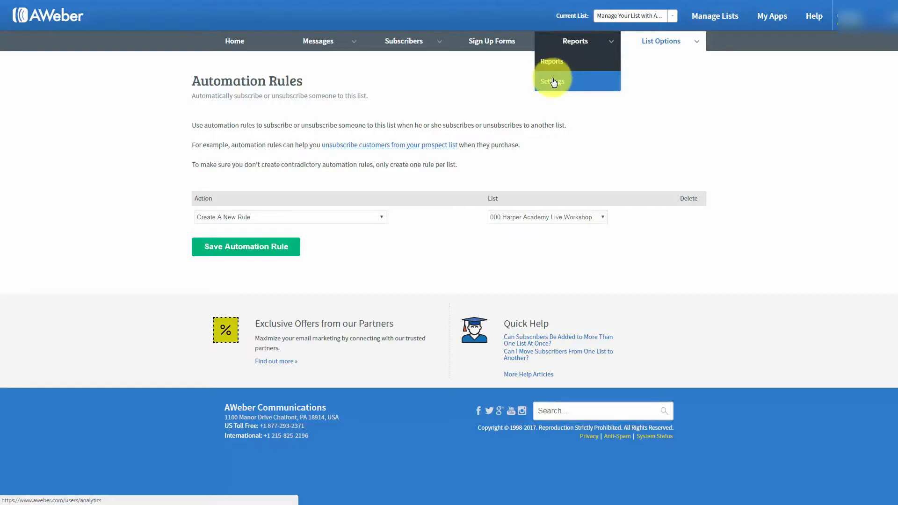
Open the Reports settings and copy the whole analytics JavaScript snippet from Step 1 of Analytics Setup
{"action": "left_click", "coordinate": [553, 83]}
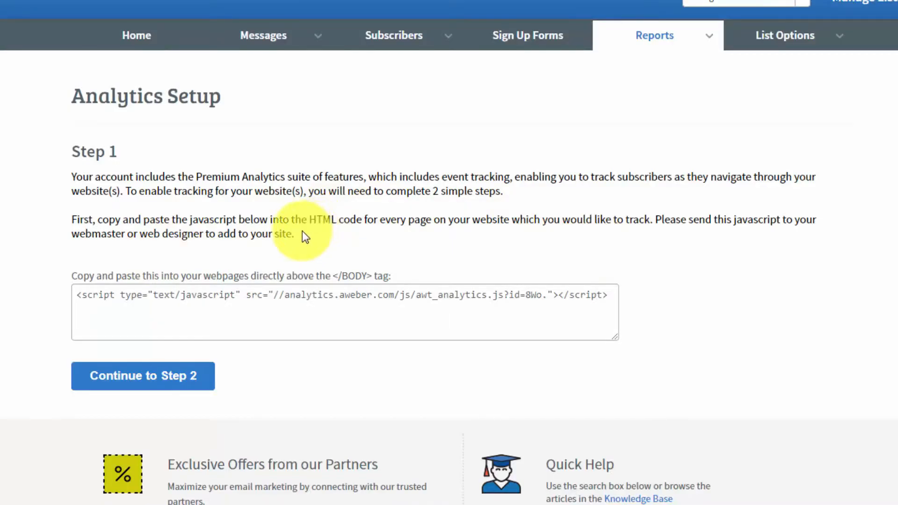
{"action": "left_click", "coordinate": [78, 295]}
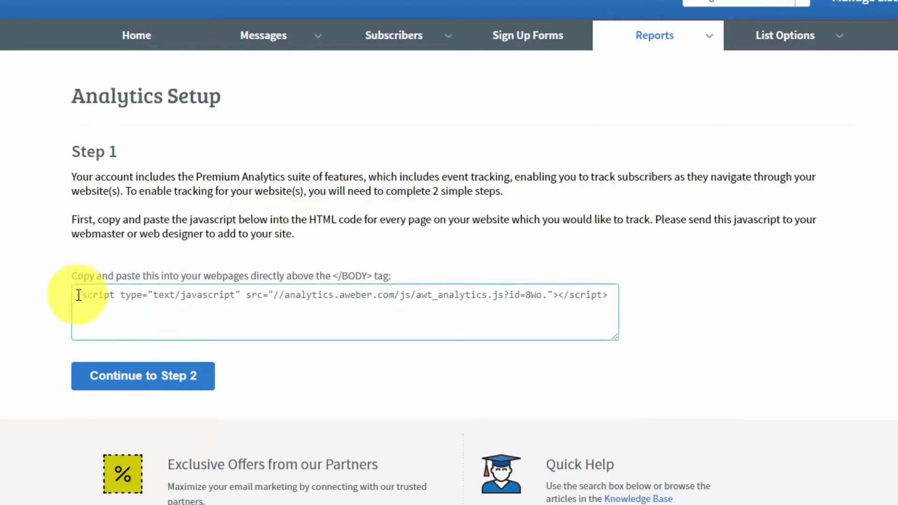
{"action": "left_click_drag", "start_coordinate": [77, 295], "coordinate": [271, 295]}
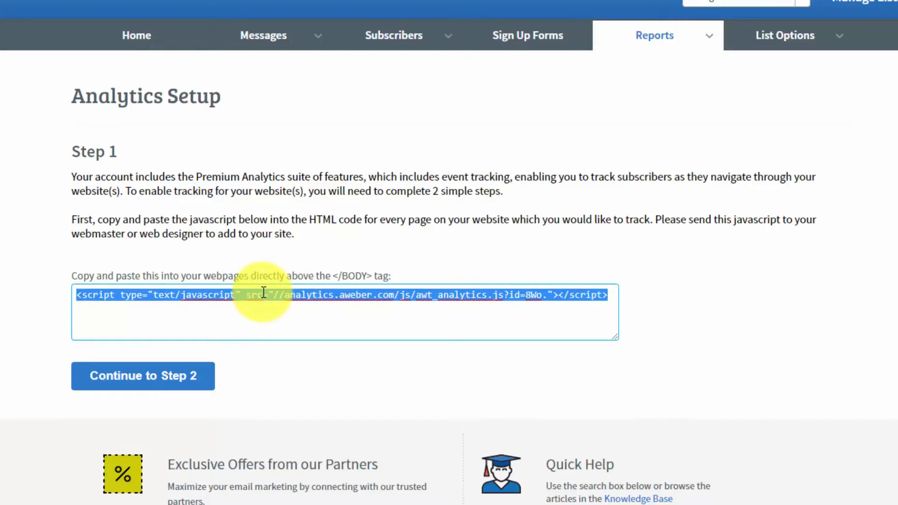
{"action": "right_click", "coordinate": [263, 292]}
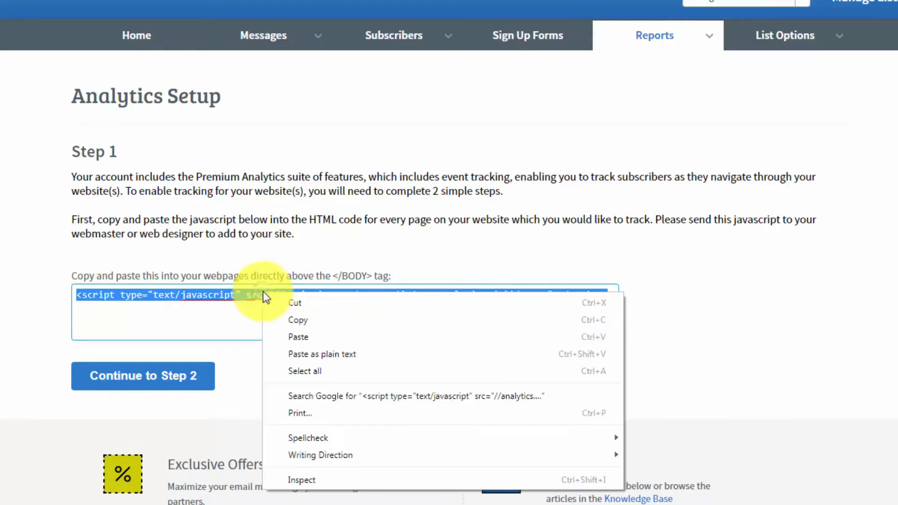
{"action": "left_click", "coordinate": [298, 316]}
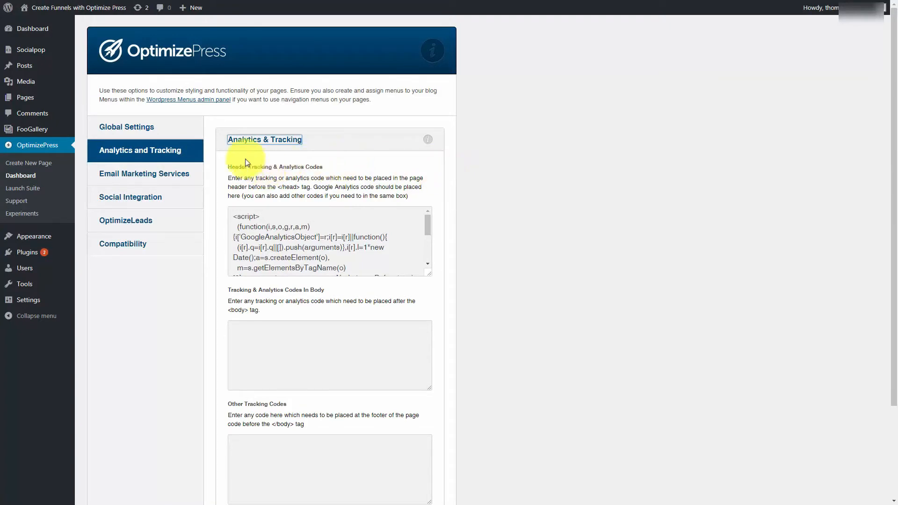
In the OptimizePress Analytics and Tracking settings, paste the AWeber script into Tracking & Analytics Codes In Body and save the settings
{"action": "left_click", "coordinate": [237, 325]}
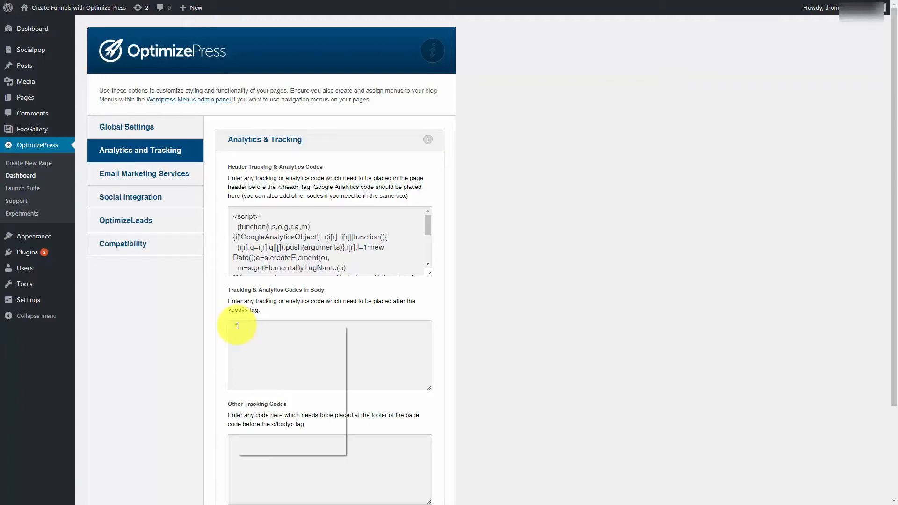
{"action": "right_click", "coordinate": [237, 326]}
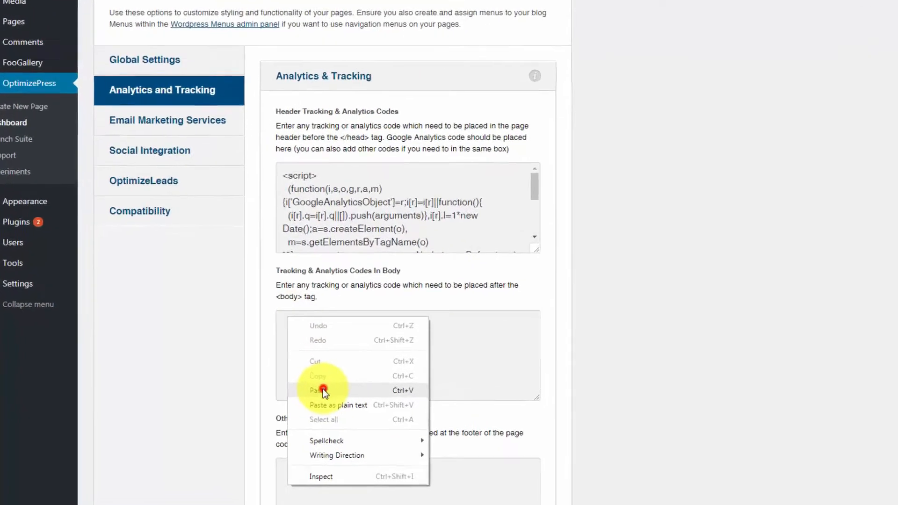
{"action": "left_click", "coordinate": [323, 390]}
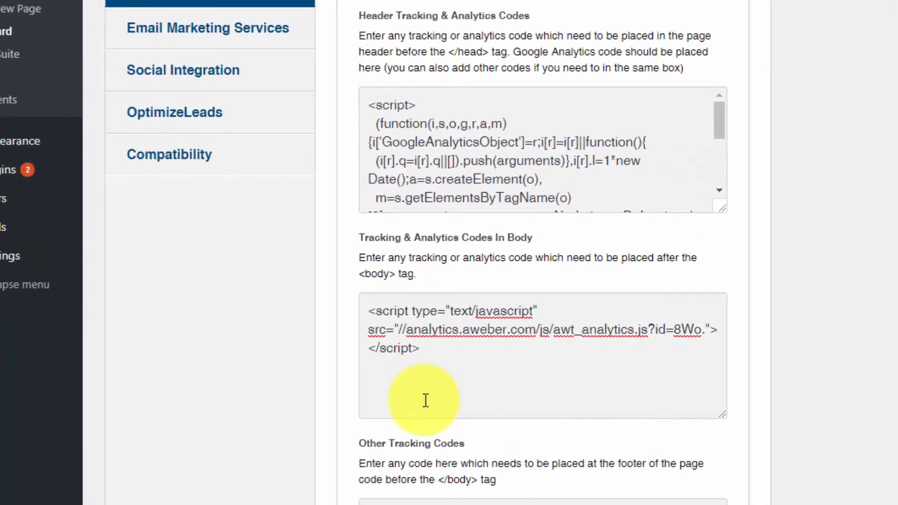
{"action": "scroll", "coordinate": [538, 369], "scroll_direction": "down", "scroll_amount": 5}
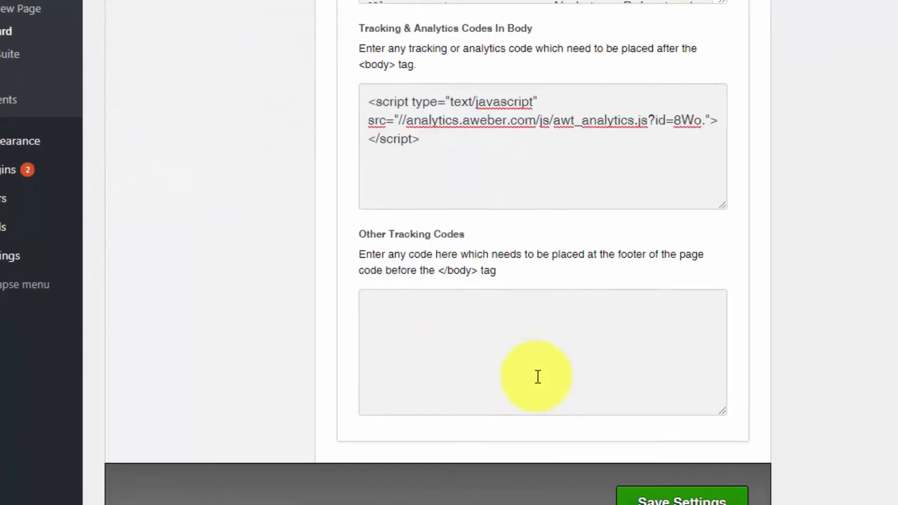
{"action": "left_click", "coordinate": [659, 497]}
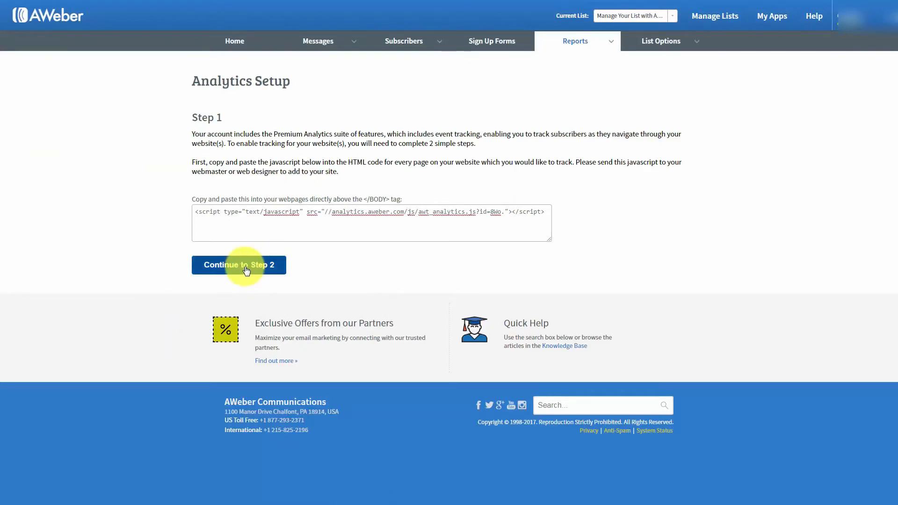
{"action": "left_click", "coordinate": [246, 271]}
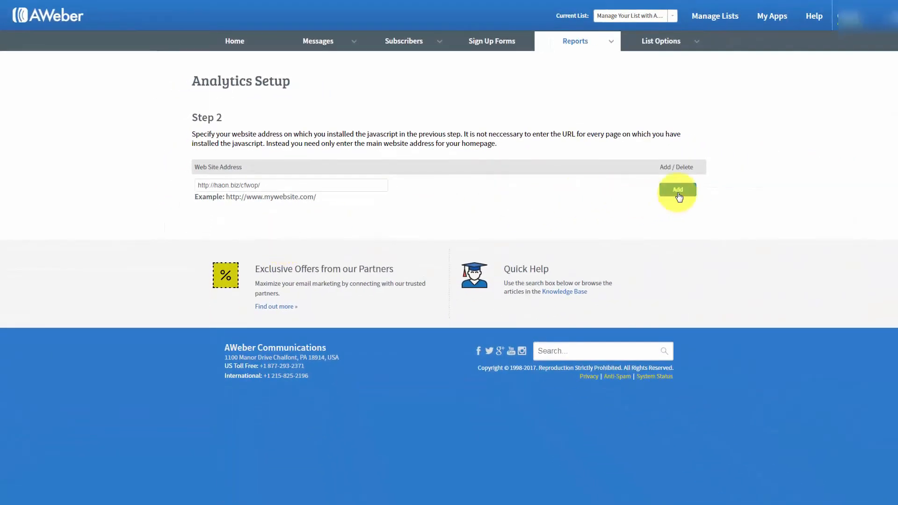
{"action": "left_click", "coordinate": [677, 189]}
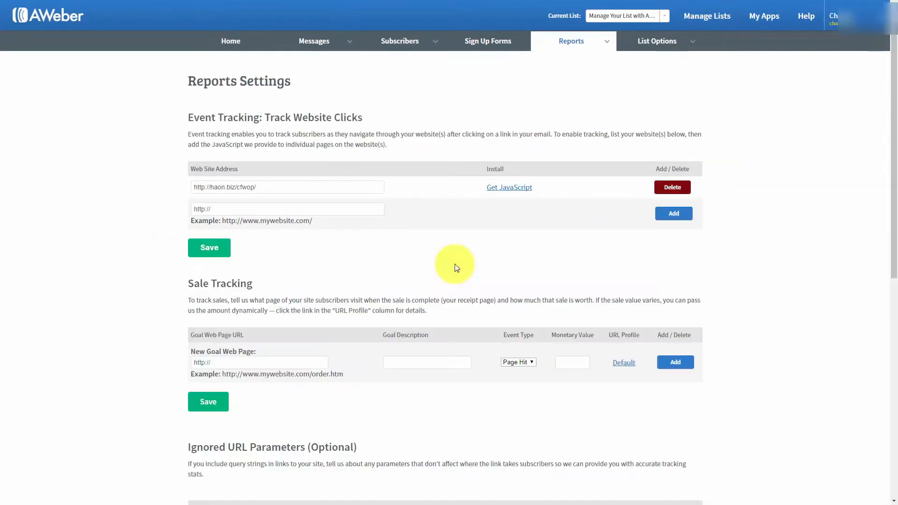
{"action": "scroll", "coordinate": [457, 265], "scroll_direction": "down", "scroll_amount": 1}
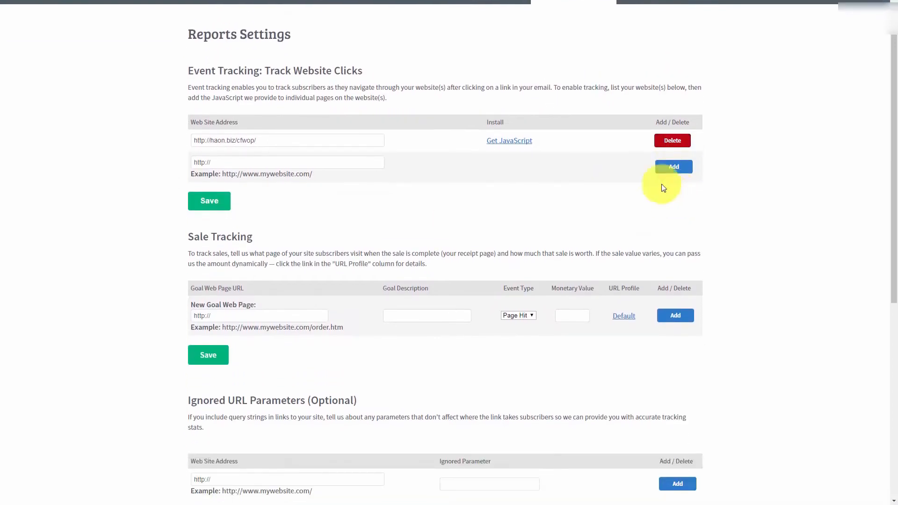
{"action": "scroll", "coordinate": [622, 144], "scroll_direction": "up", "scroll_amount": 1}
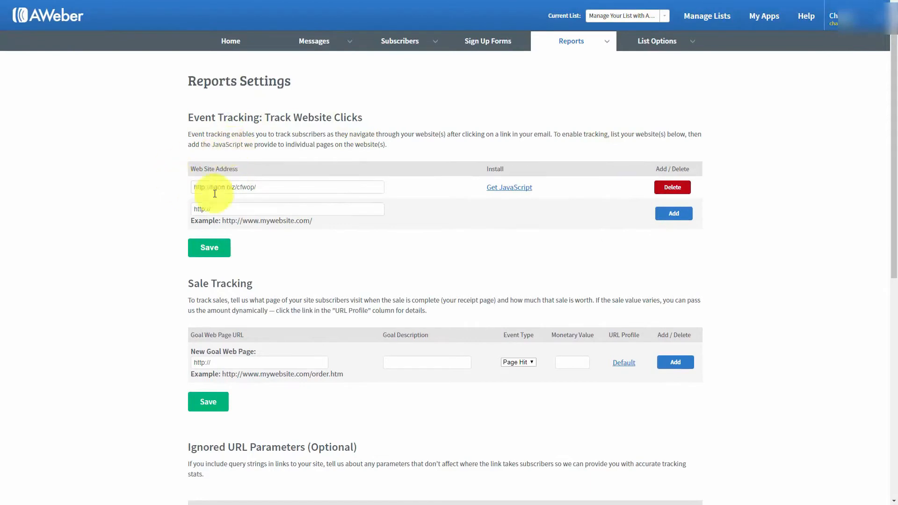
{"action": "left_click", "coordinate": [159, 167]}
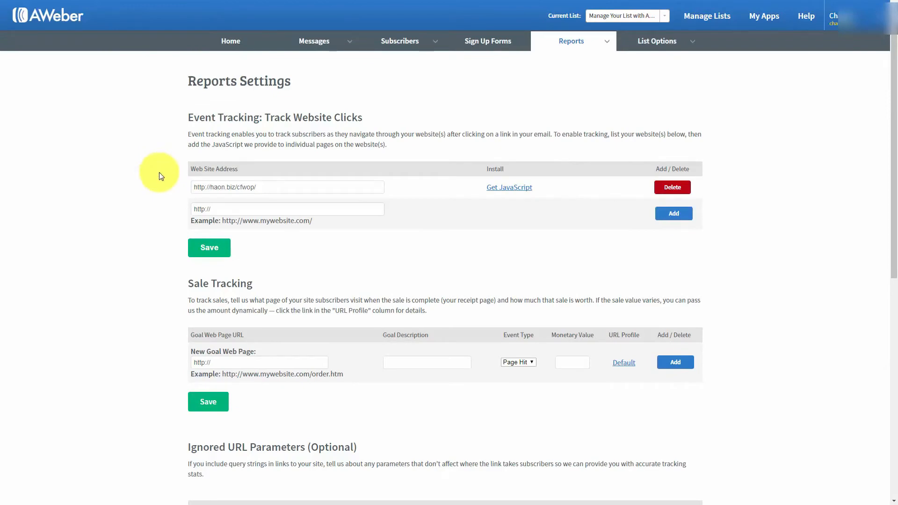
{"action": "scroll", "coordinate": [159, 172], "scroll_direction": "down", "scroll_amount": 2}
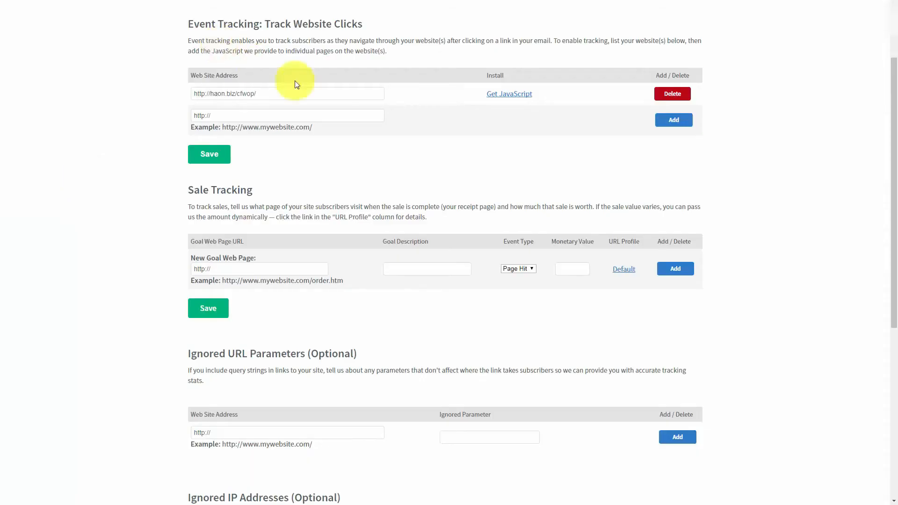
{"action": "left_click_drag", "start_coordinate": [234, 266], "coordinate": [184, 273]}
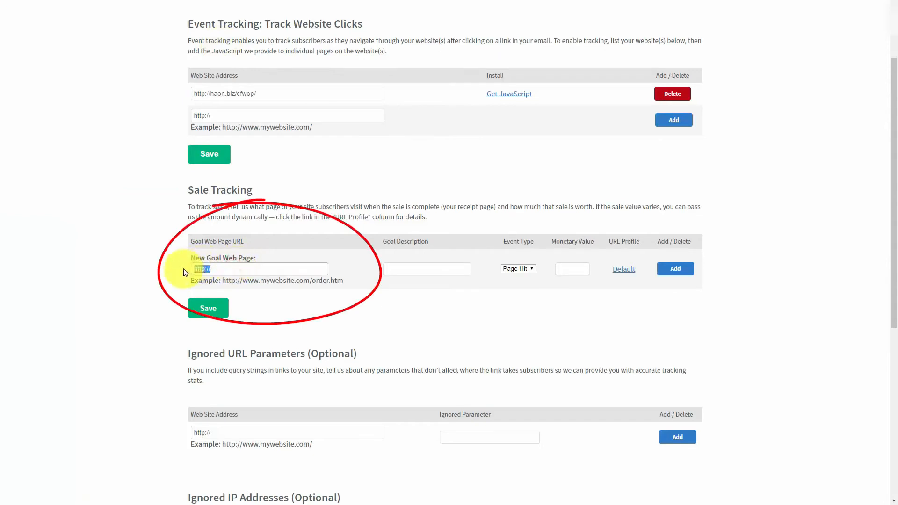
{"action": "key", "text": "ctrl+v"}
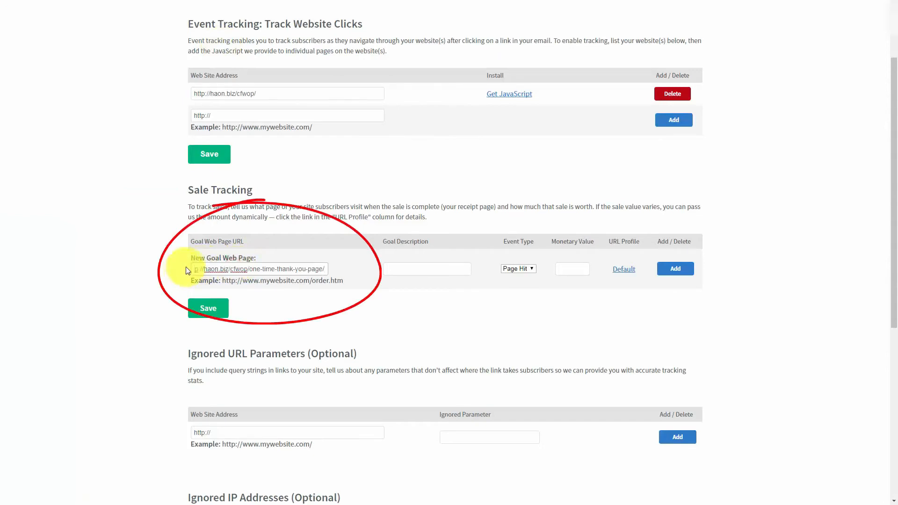
{"action": "left_click", "coordinate": [407, 267]}
{"action": "type", "text": "Sale"}
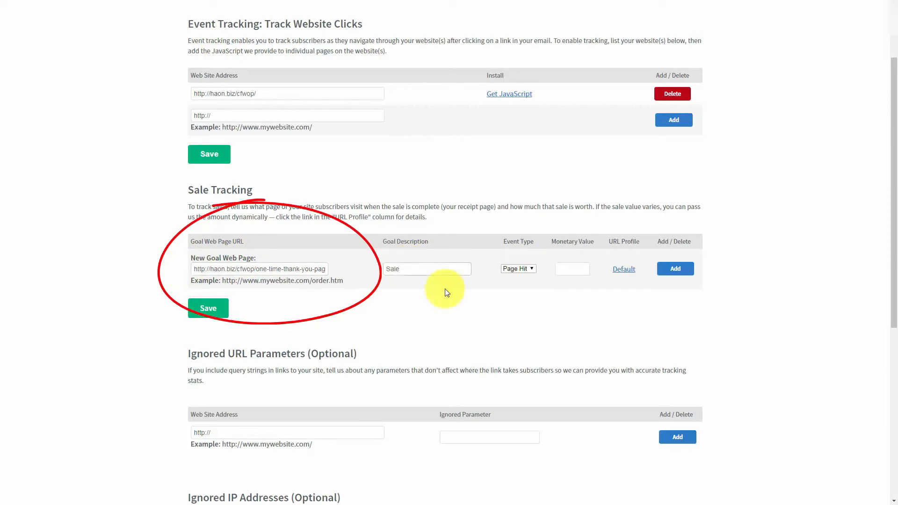
Set the new goal's event type to Sale and its monetary value to 17.00, and add the goal
{"action": "left_click", "coordinate": [532, 271]}
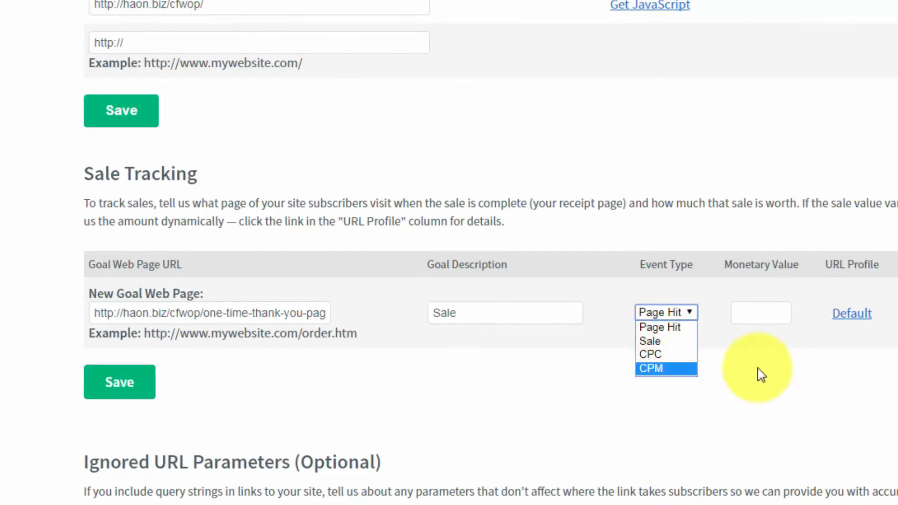
{"action": "left_click", "coordinate": [660, 341]}
{"action": "left_click", "coordinate": [754, 310]}
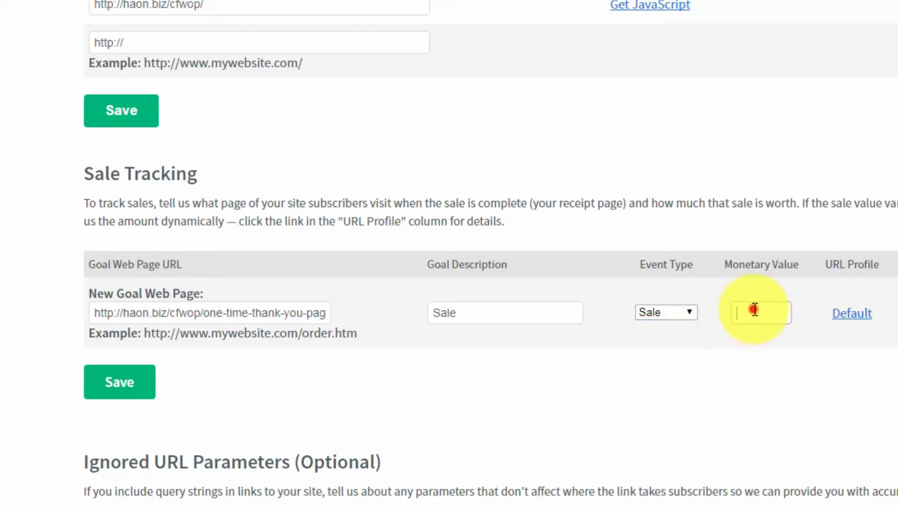
{"action": "type", "text": "7"}
{"action": "type", "text": ".00"}
{"action": "type", "text": "1"}
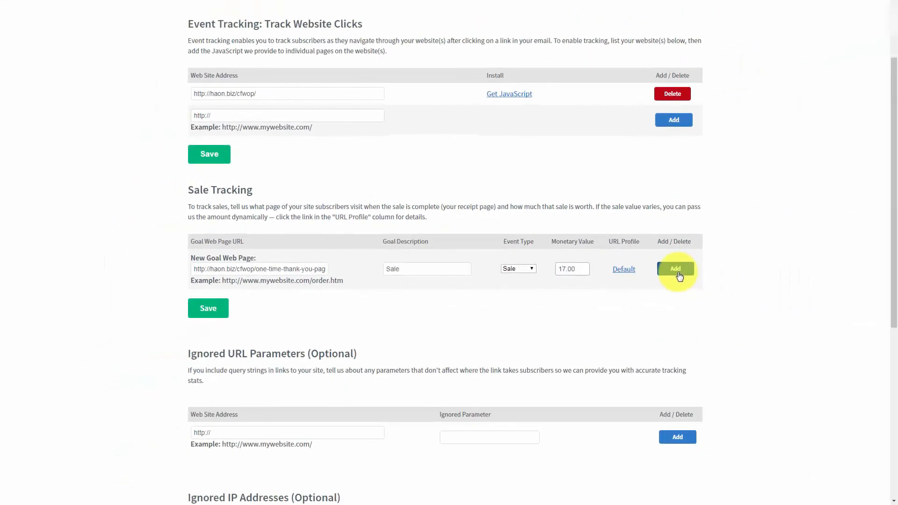
{"action": "left_click", "coordinate": [677, 271]}
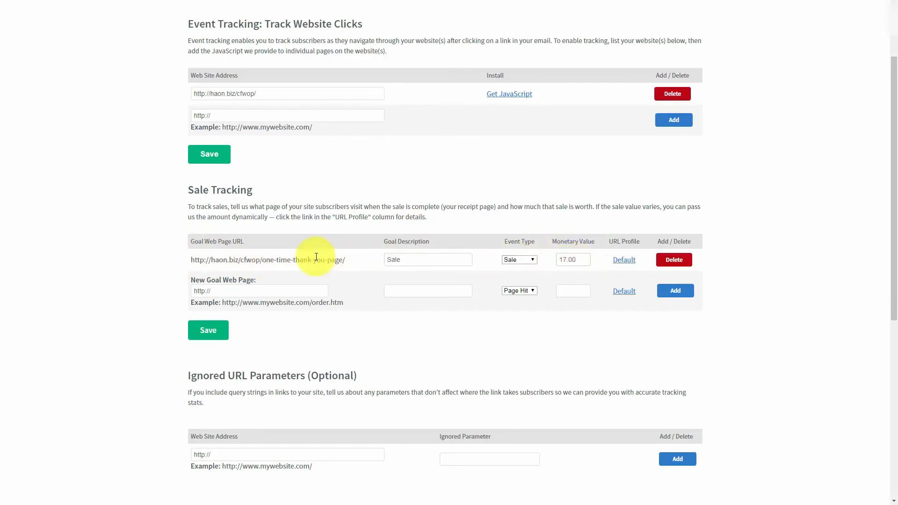
{"action": "scroll", "coordinate": [317, 257], "scroll_direction": "down", "scroll_amount": 5}
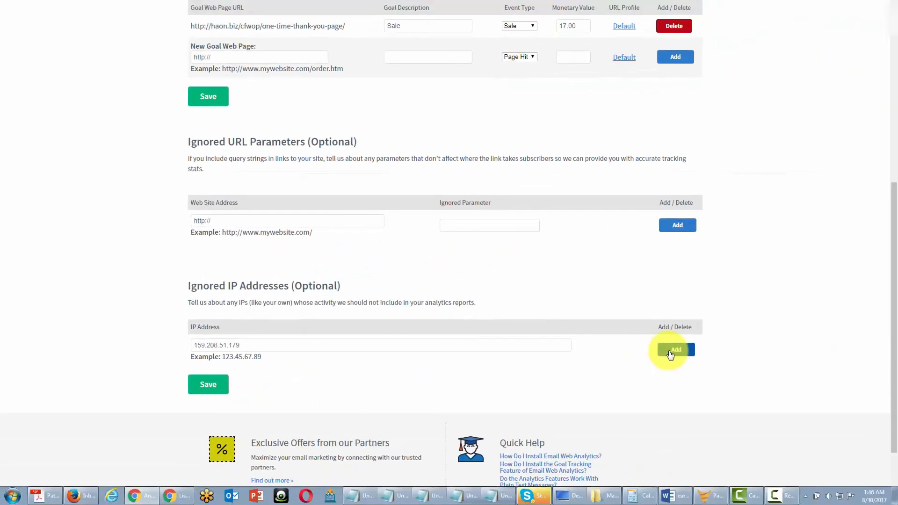
{"action": "left_click", "coordinate": [729, 353]}
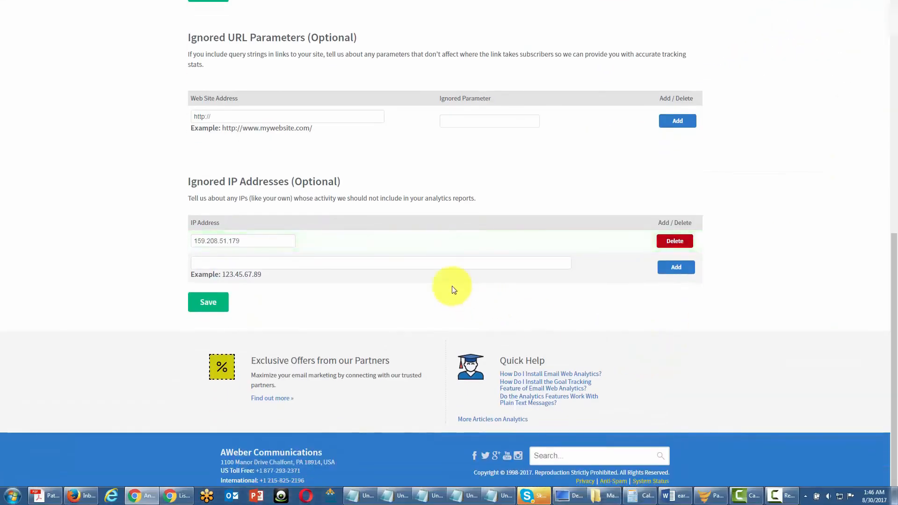
{"action": "left_click", "coordinate": [211, 261]}
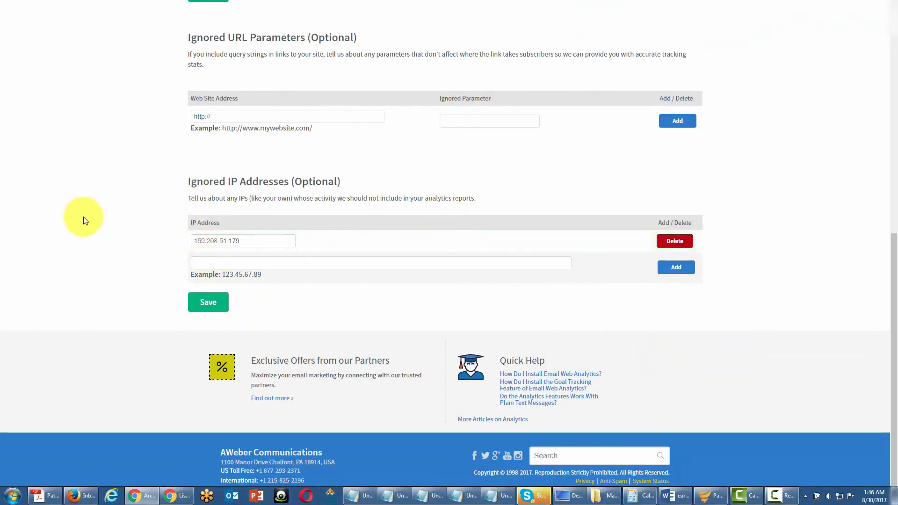
{"action": "scroll", "coordinate": [308, 242], "scroll_direction": "up", "scroll_amount": 1}
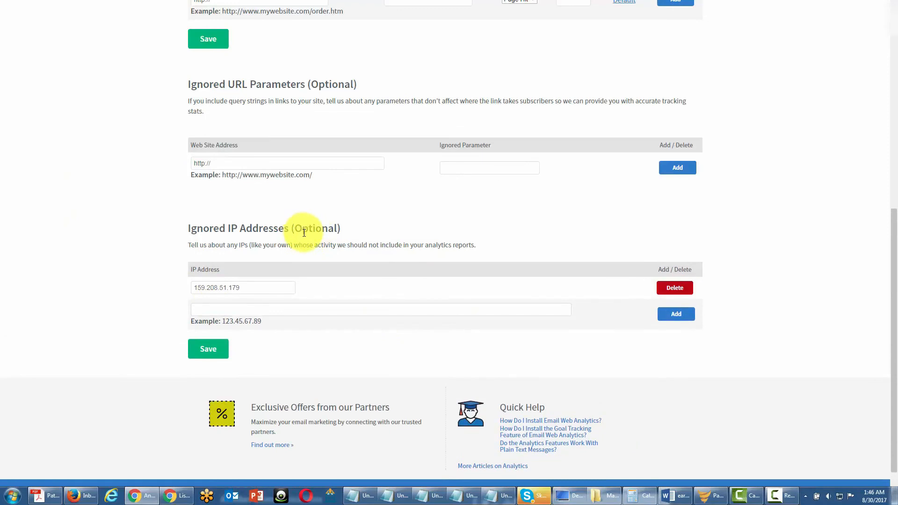
{"action": "scroll", "coordinate": [307, 236], "scroll_direction": "up", "scroll_amount": 2}
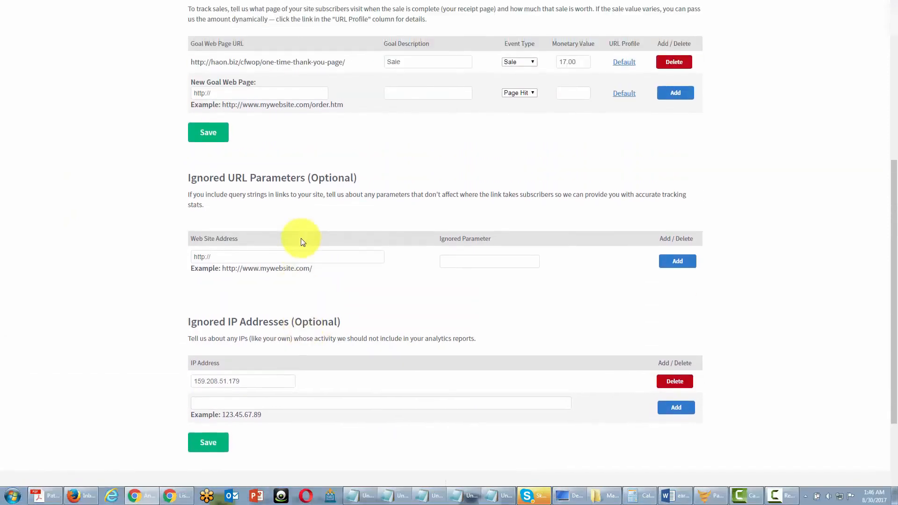